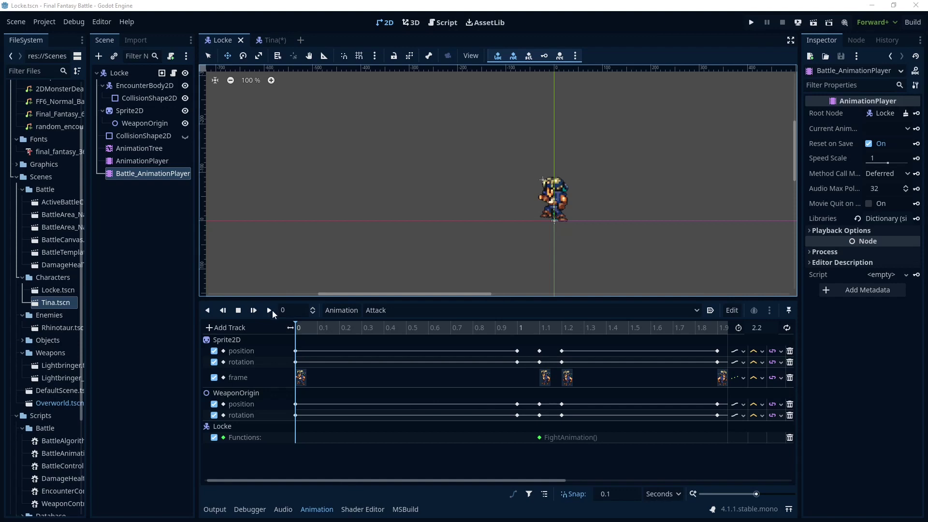
- Play Locke's Attack animation to preview its Sprite2D, WeaponOrigin and FightAnimation() tracks
click(269, 315)
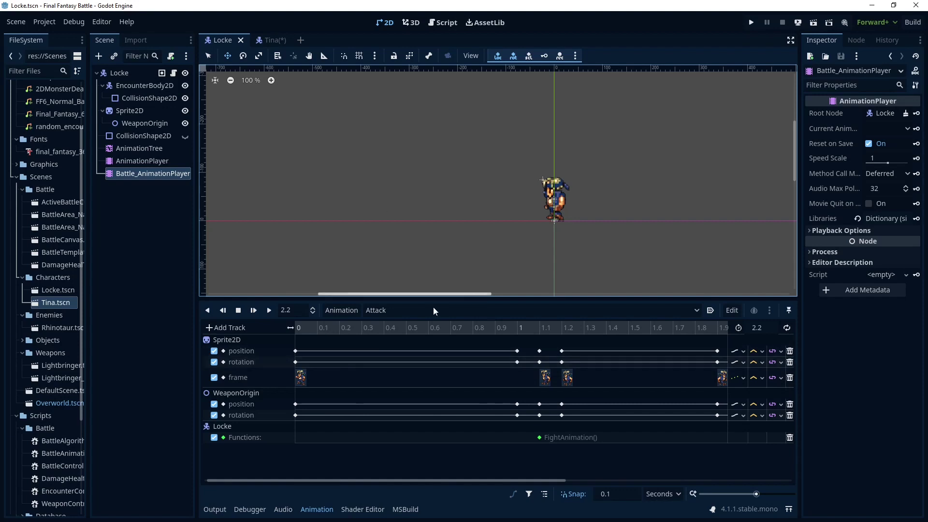
- Add an AnimationPlayer child node, Battle_AnimationPlayer, under Tina's root node
click(264, 40)
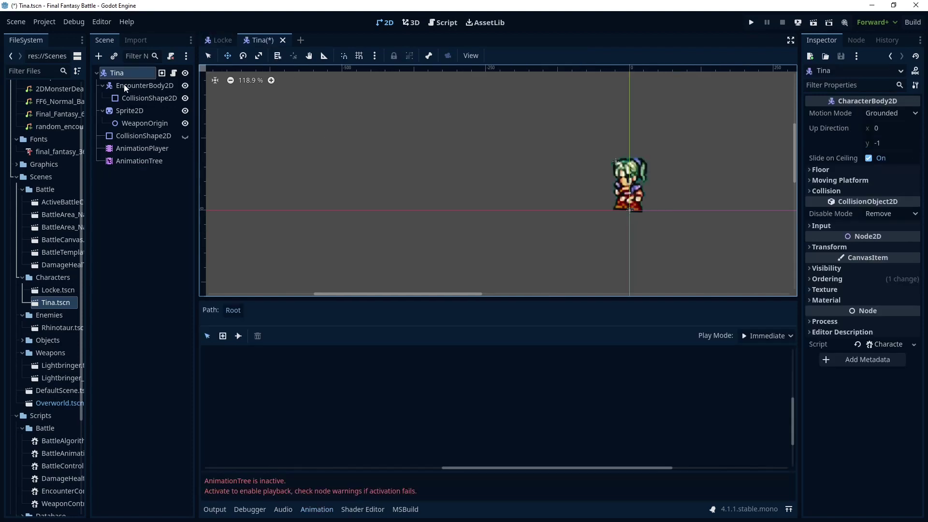
right_click(127, 73)
click(150, 98)
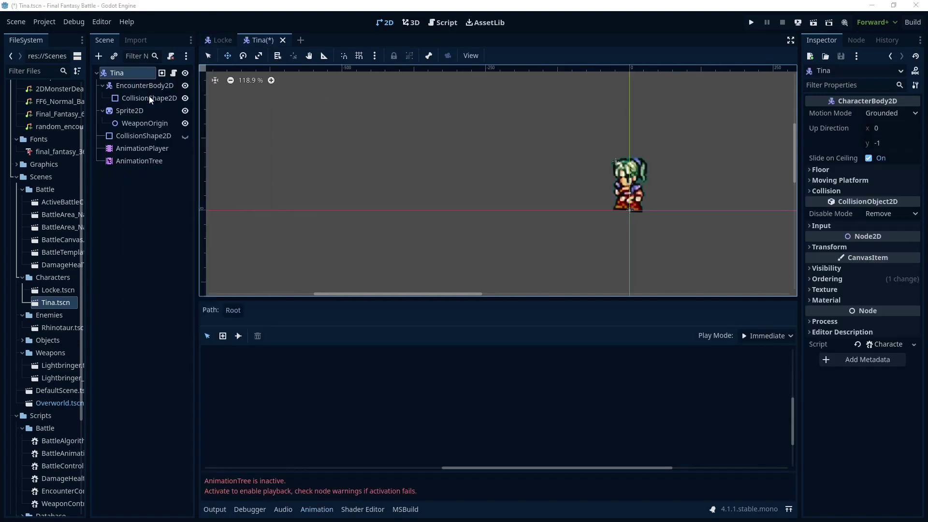
text(an)
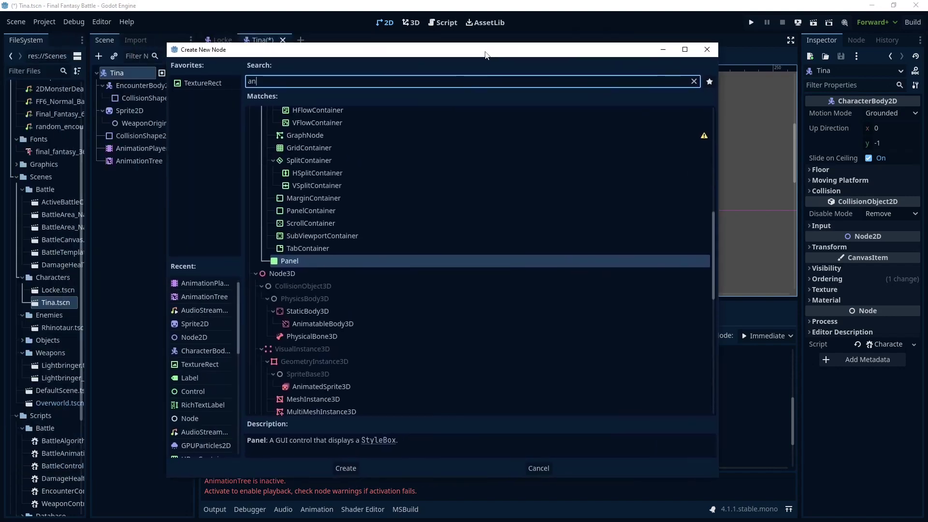
double_click(205, 283)
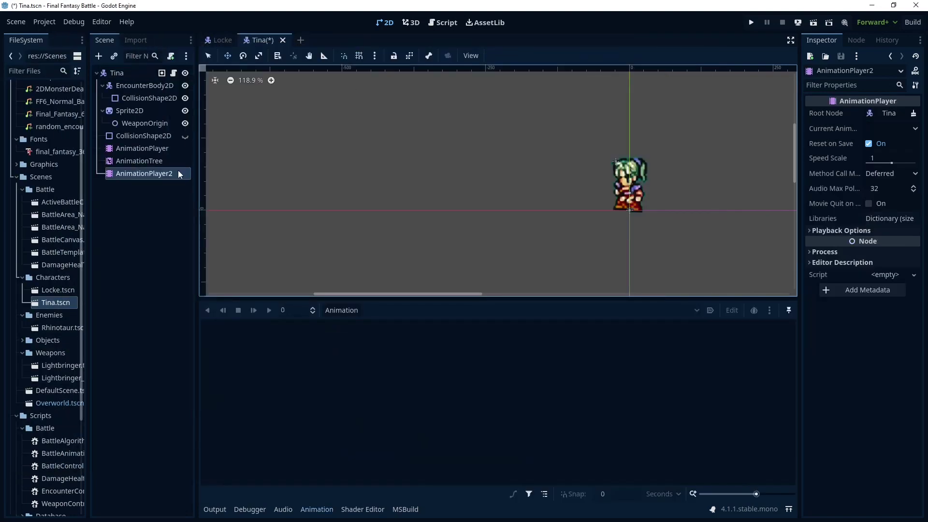
- Create a new empty animation named Attack on Tina's player, then return to Locke's scene
click(219, 40)
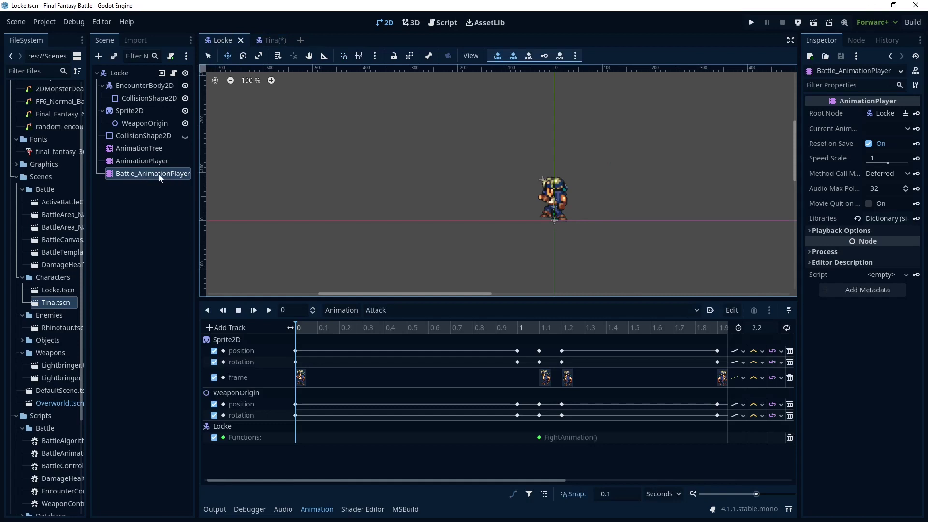
click(265, 40)
click(341, 310)
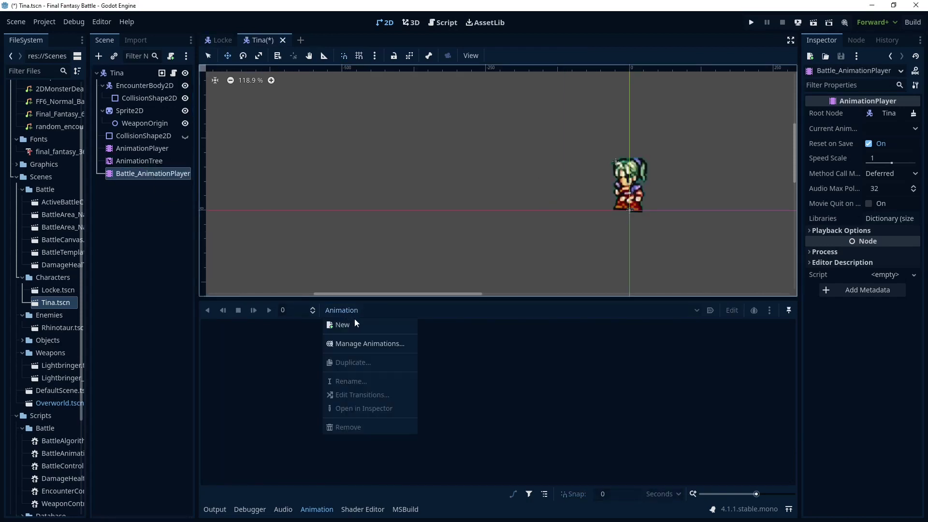
click(357, 325)
text(Att)
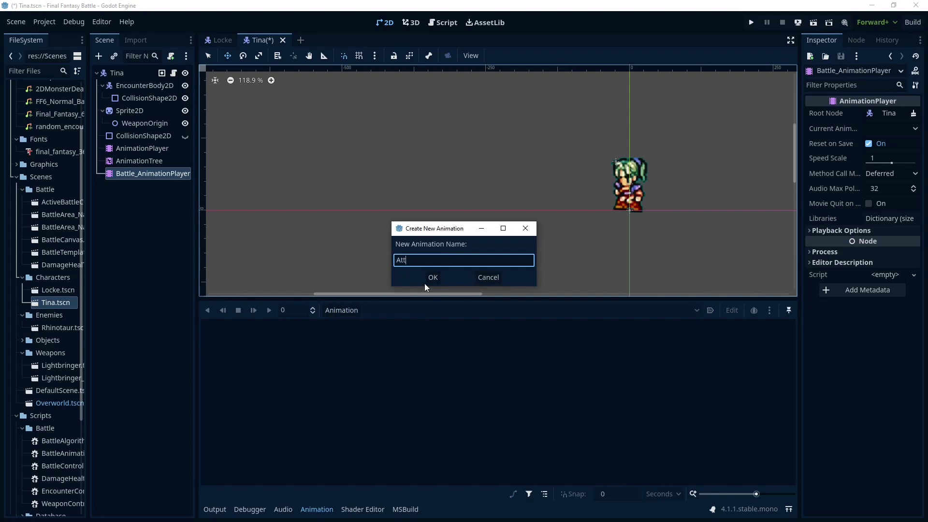
text(ack)
key(Return)
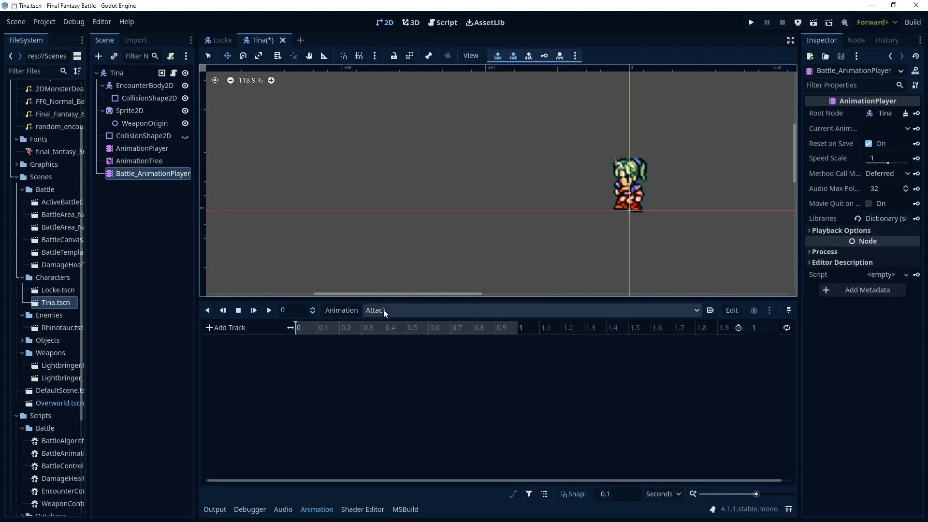
click(221, 40)
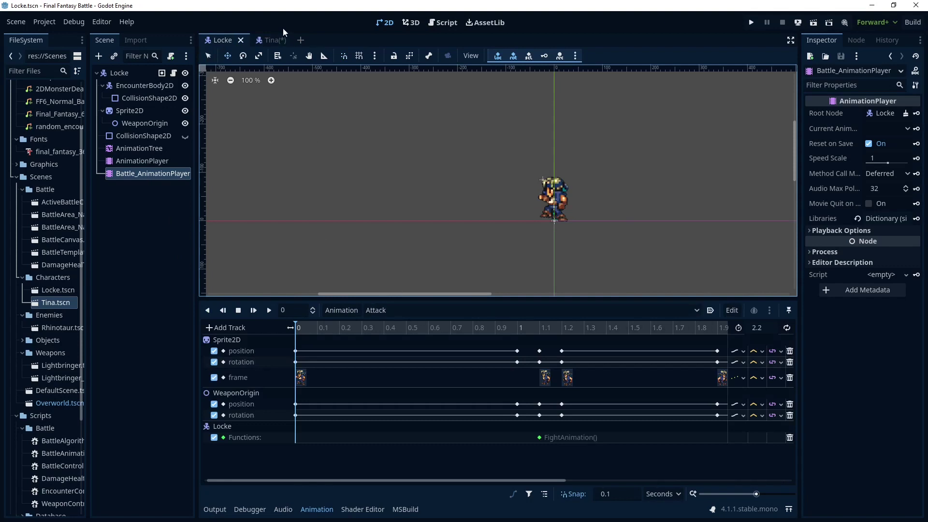
- Return to Tina's empty Attack timeline and check the Terra sprite sheet in GIMP
click(273, 40)
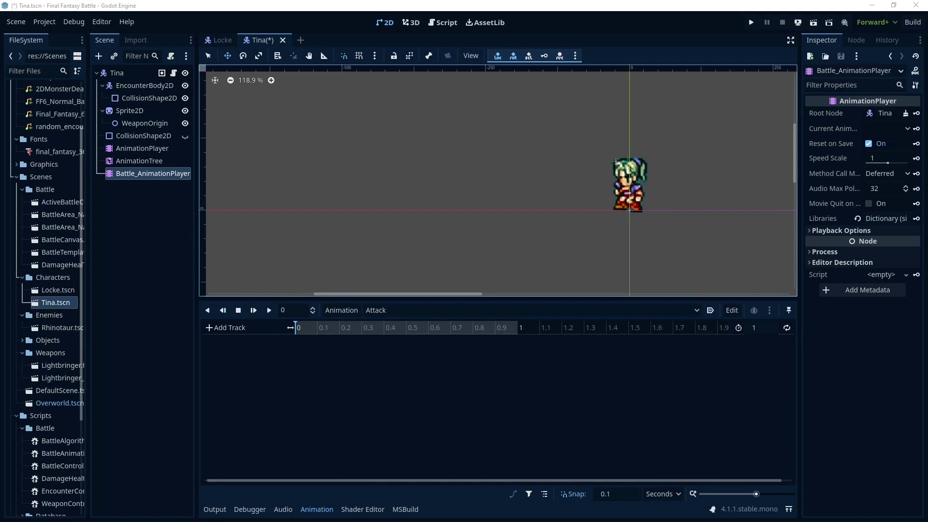
key(alt+Tab)
- Add a Sprite2D frame property track to Tina's Attack with a key at 0 showing frame 27
click(234, 332)
click(241, 343)
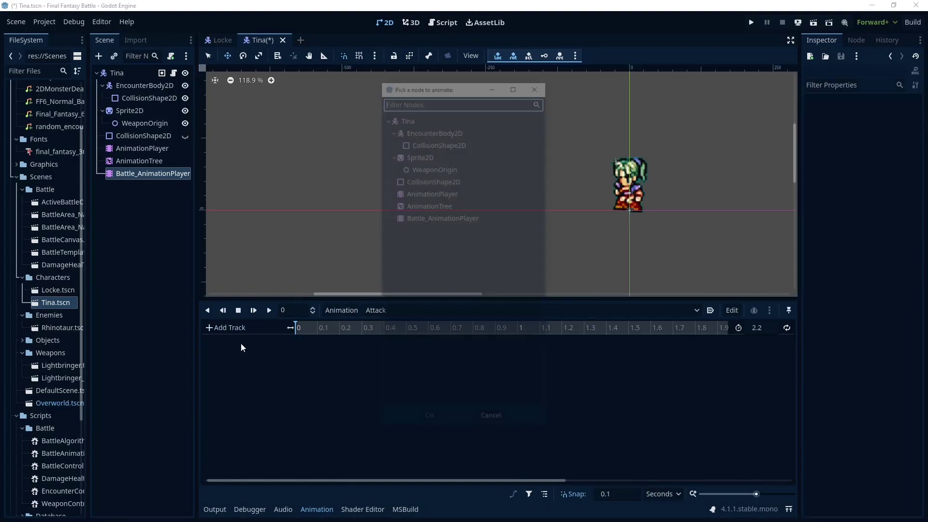
click(424, 155)
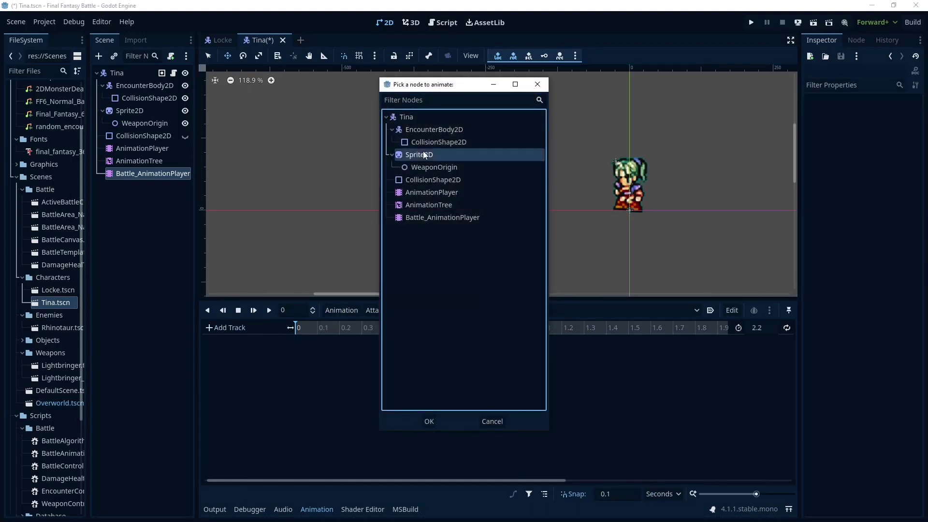
click(429, 421)
double_click(213, 262)
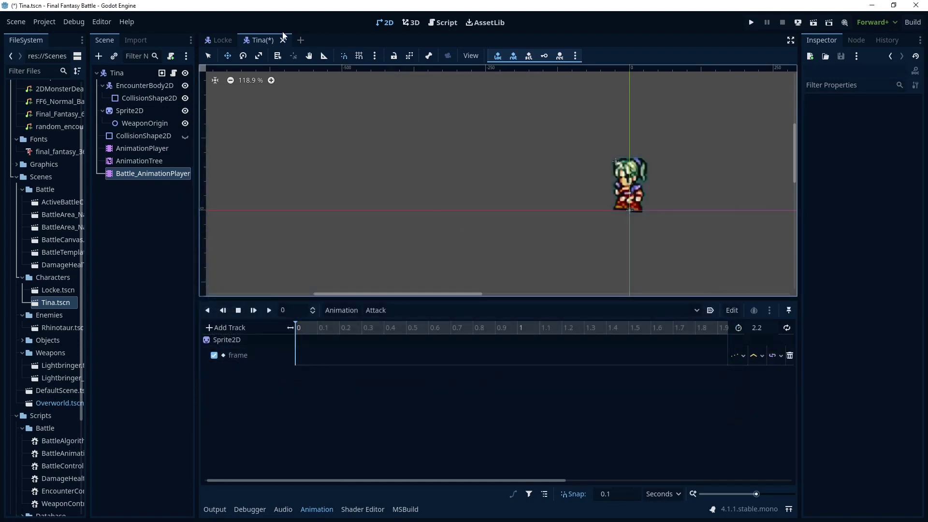
right_click(300, 359)
click(319, 367)
click(299, 357)
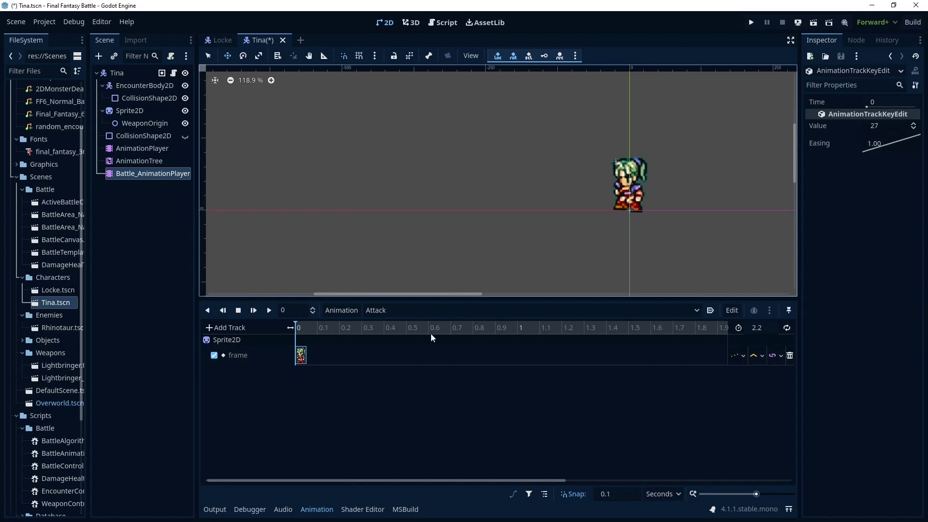
- Key frame 20 at 1.1 s and frame 18 at 1.2 s on the frame track
click(544, 329)
right_click(544, 353)
click(563, 361)
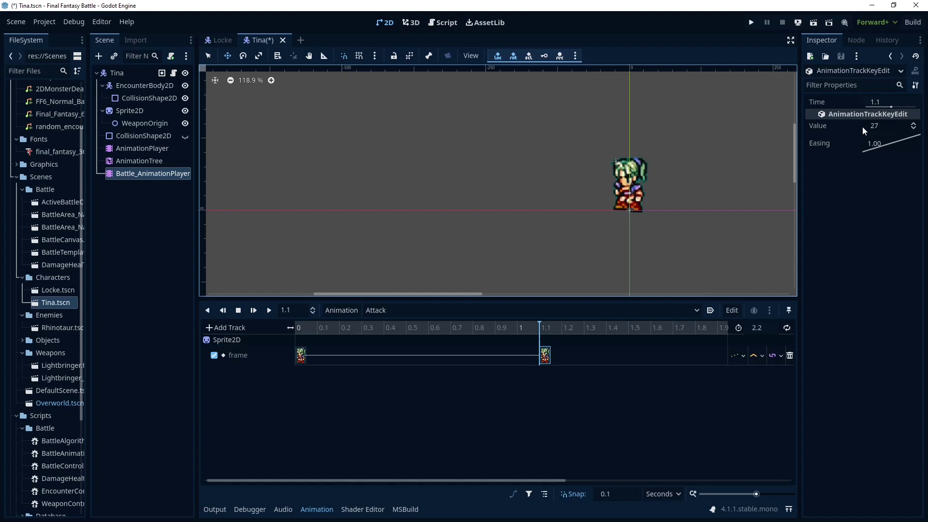
click(881, 126)
key(Return)
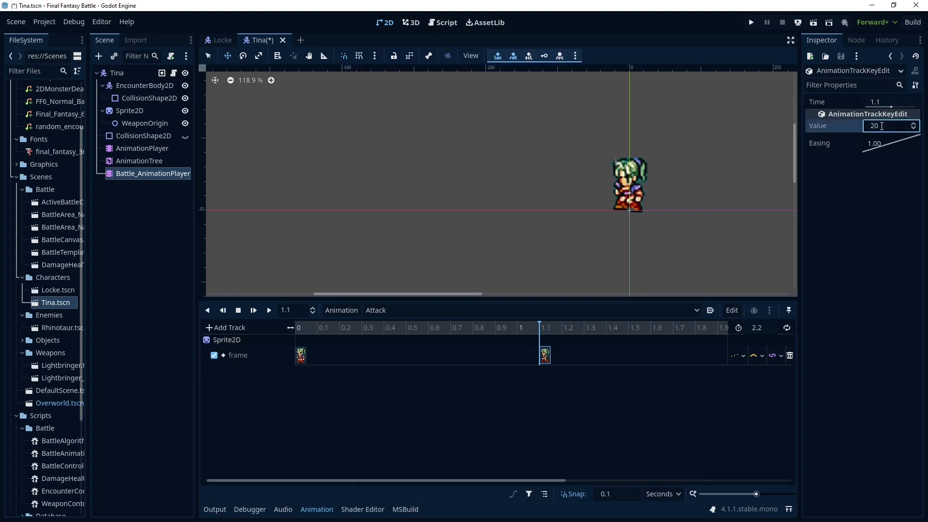
click(575, 358)
right_click(571, 361)
click(584, 365)
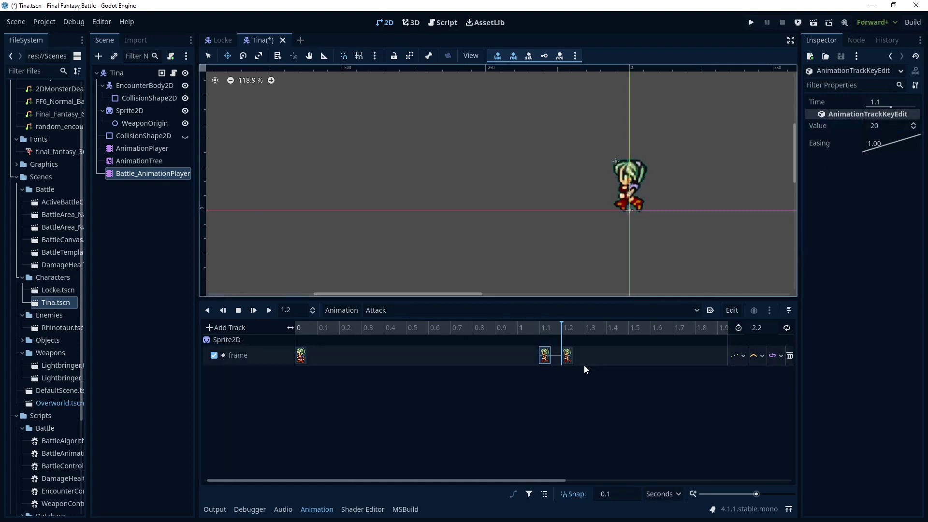
click(880, 126)
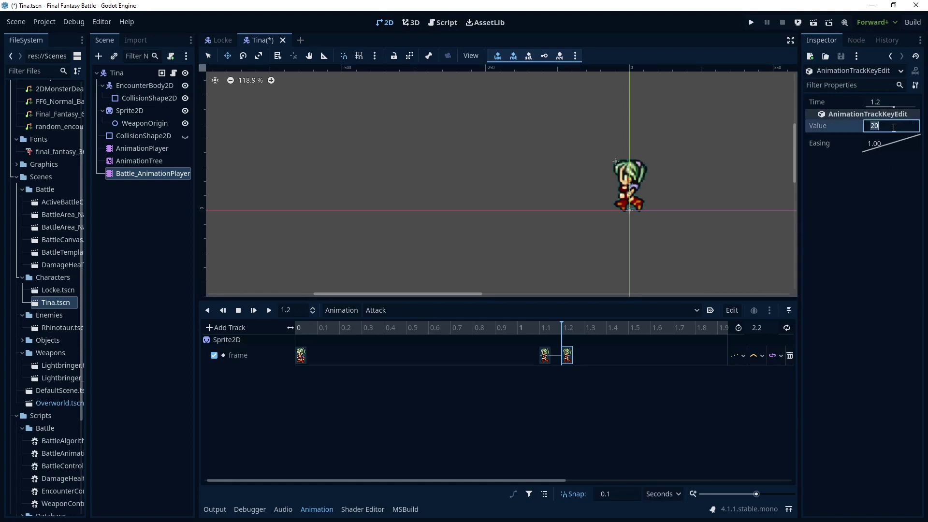
text(18)
click(592, 327)
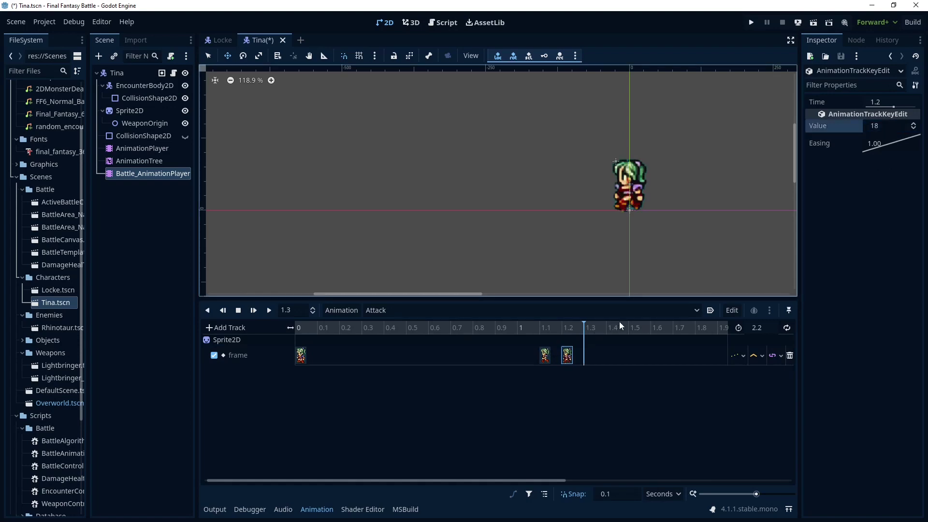
- Key frame 20 at 1.9 s and frame 19 at 2 s on the frame track
click(720, 327)
drag(555, 483, 627, 480)
key(ctrl+d)
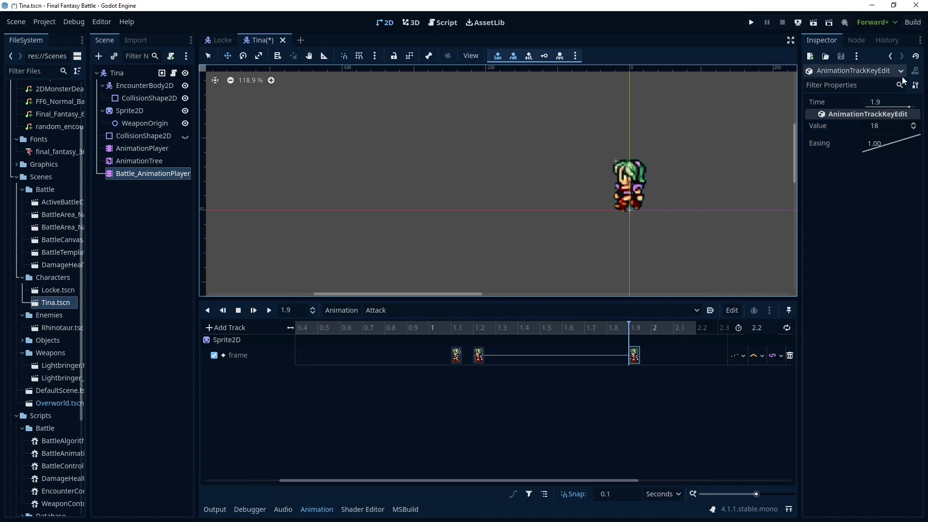
click(885, 101)
click(887, 128)
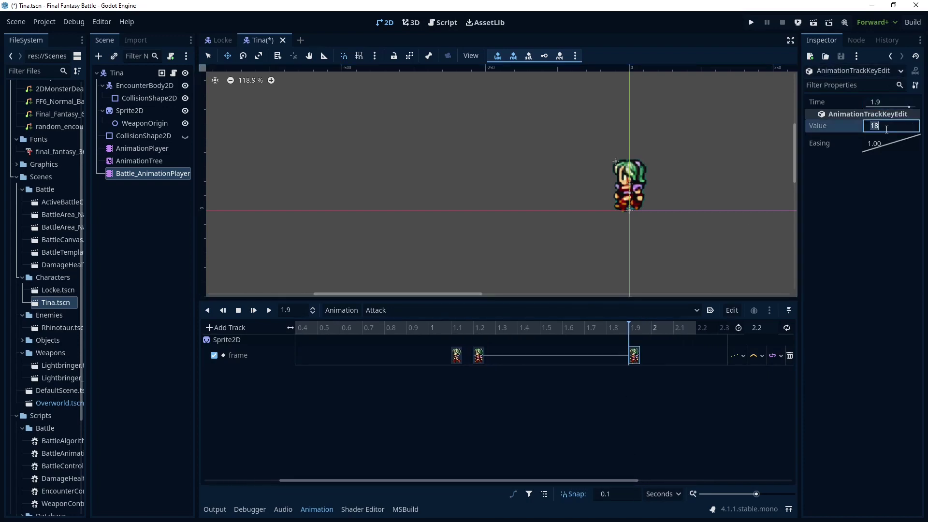
key(Return)
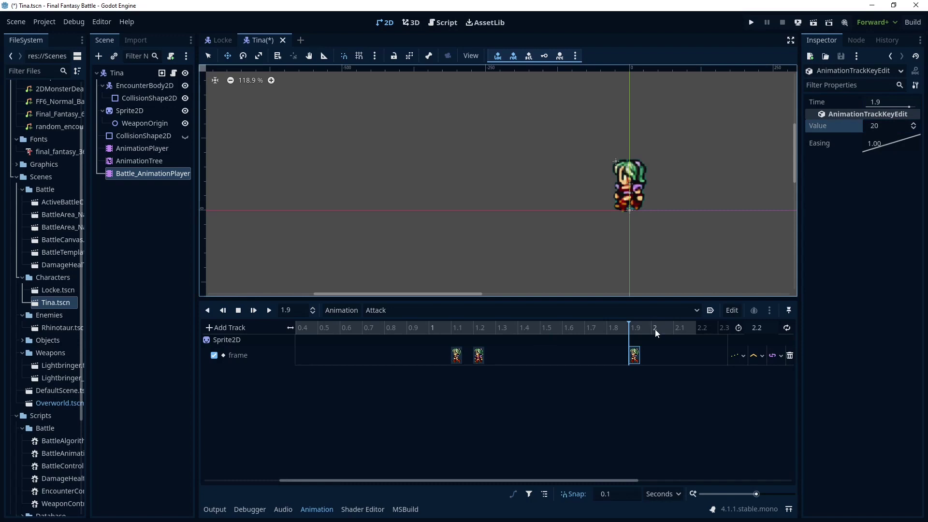
click(655, 329)
right_click(656, 357)
click(669, 365)
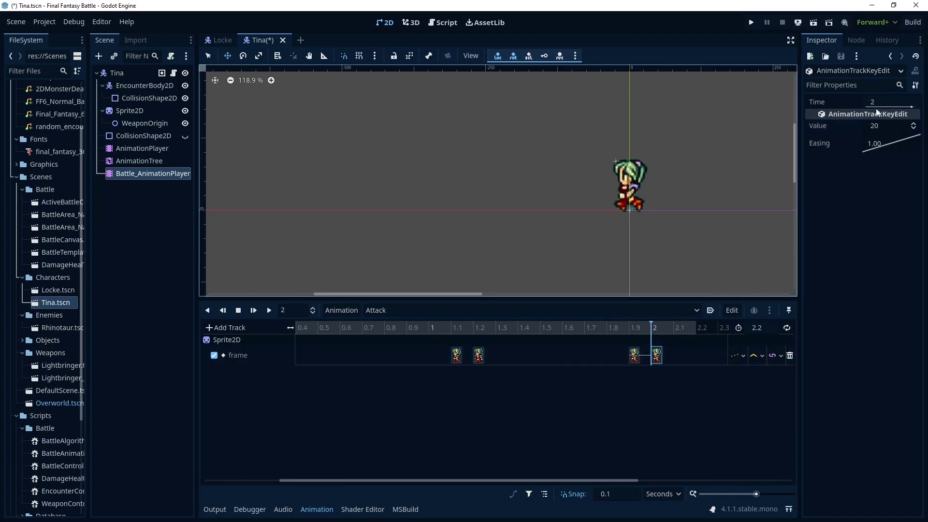
click(880, 126)
text(19)
key(Return)
- Preview the animation at 2.1 s and check the keys at 1.9 and 2 s
click(677, 326)
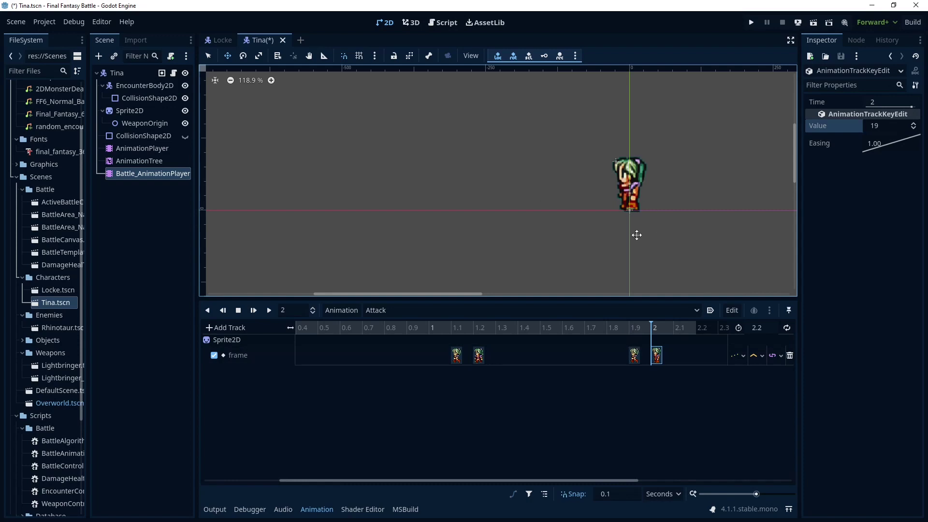
click(633, 356)
click(657, 357)
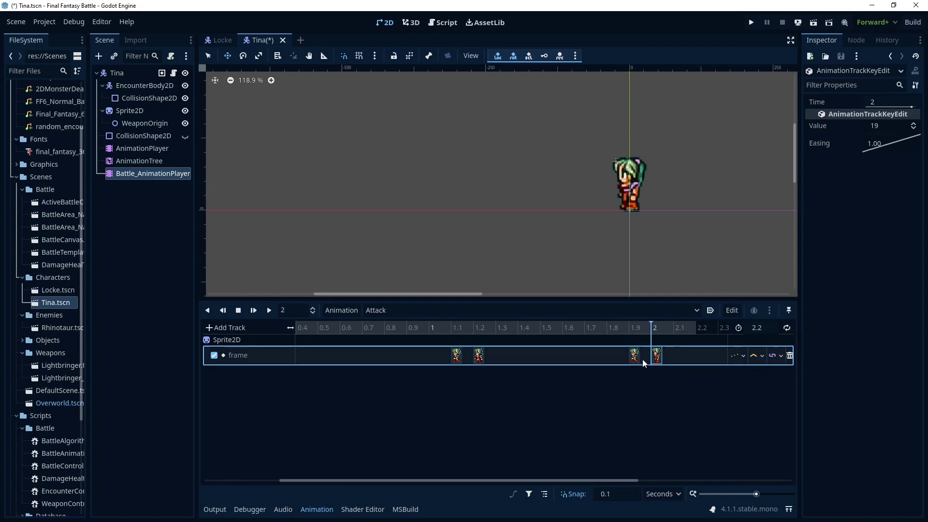
click(634, 328)
- Add a Sprite2D flip_h property track to Tina's Attack animation
click(239, 328)
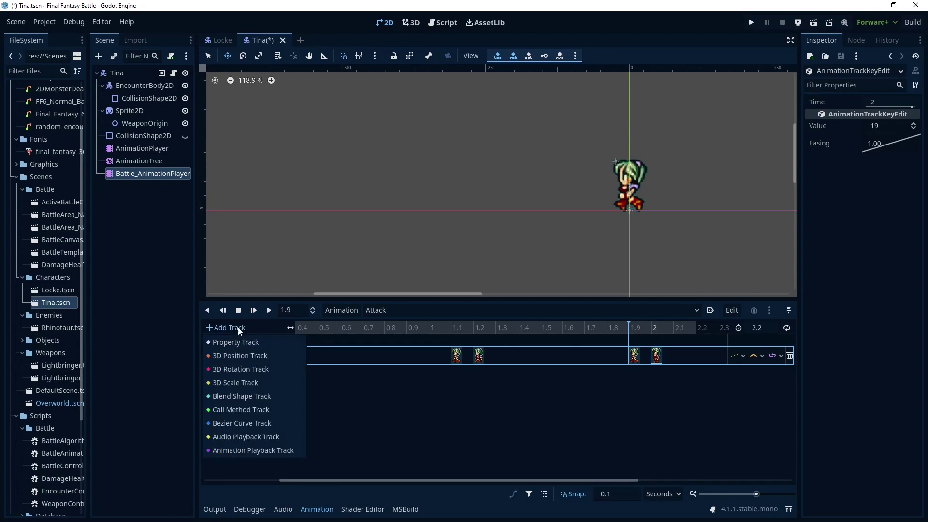
click(240, 342)
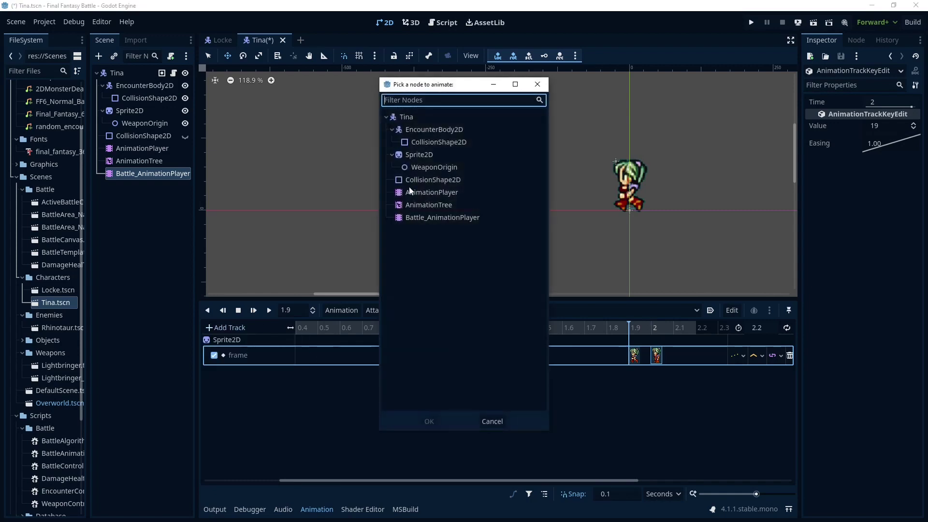
click(410, 155)
click(430, 421)
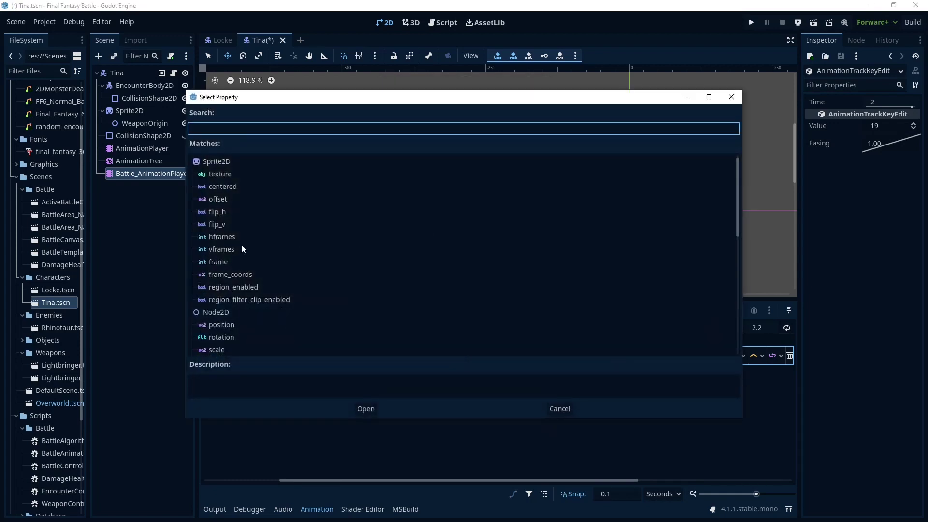
double_click(218, 211)
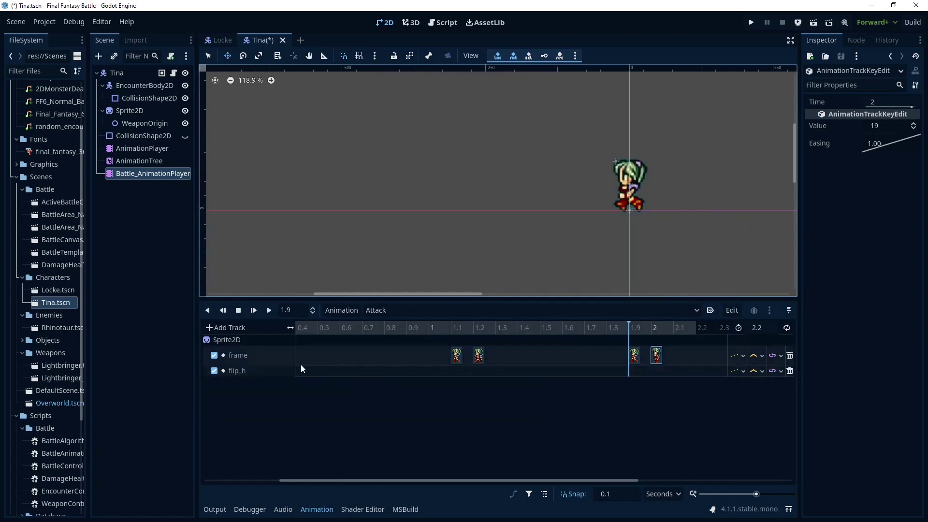
- Key flip_h off at 0 s and on at 1.9 s
drag(559, 481, 486, 482)
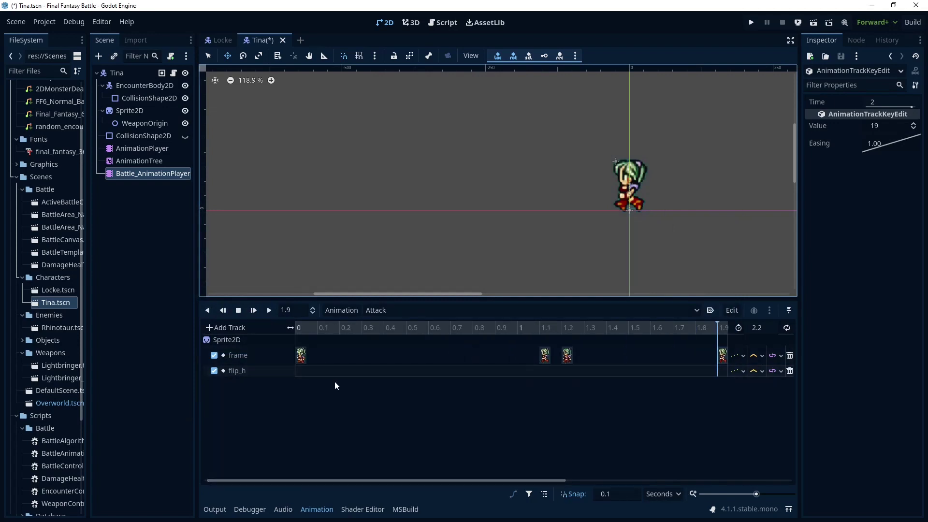
right_click(295, 369)
click(305, 379)
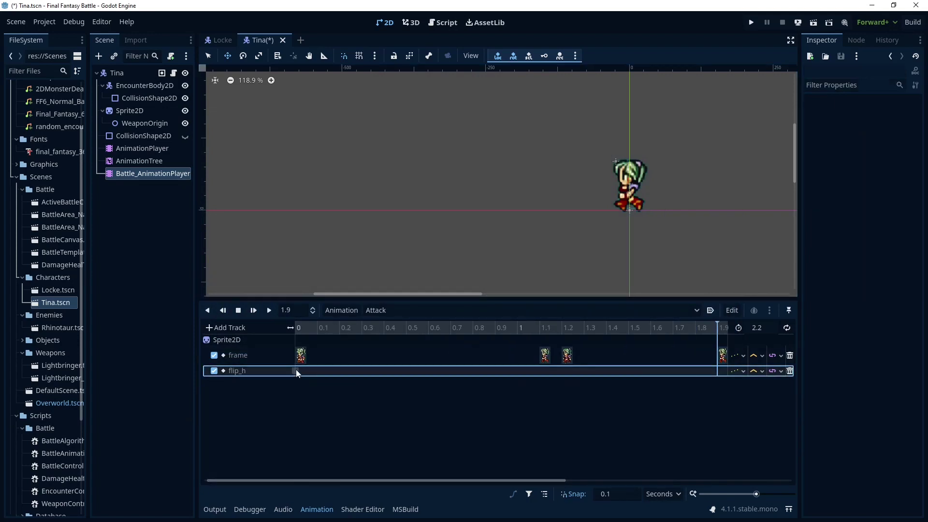
drag(513, 481, 669, 490)
right_click(488, 371)
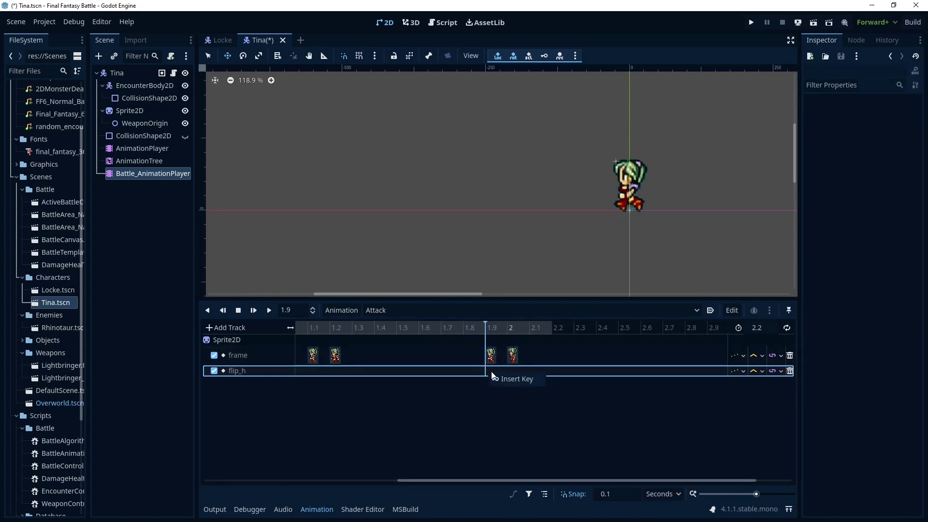
click(497, 379)
click(486, 371)
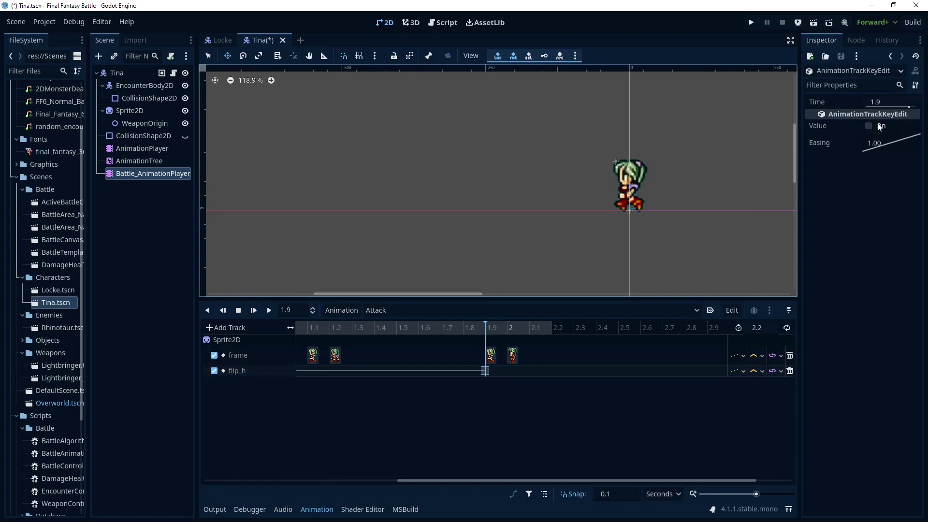
click(868, 126)
- Add a frame key at 2.1 s and key flip_h back off at 2.1 s
click(512, 325)
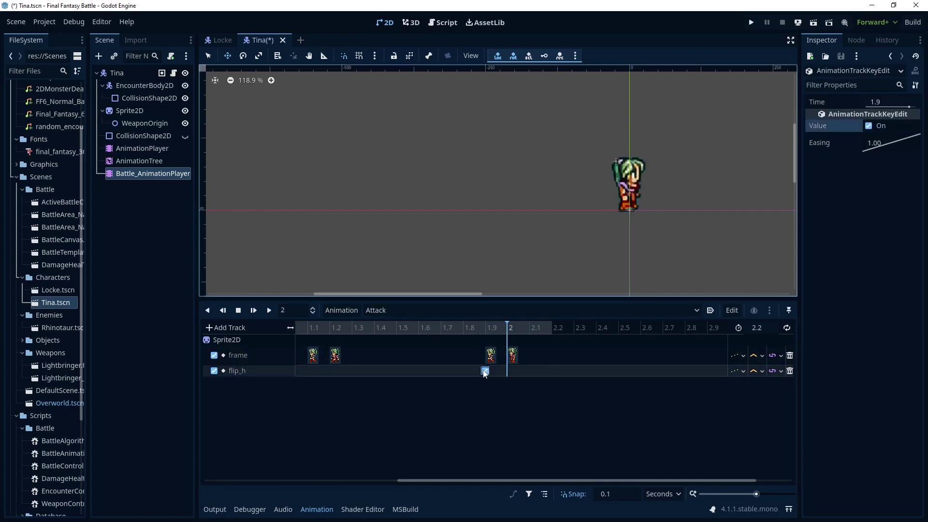
click(530, 327)
right_click(539, 363)
click(540, 363)
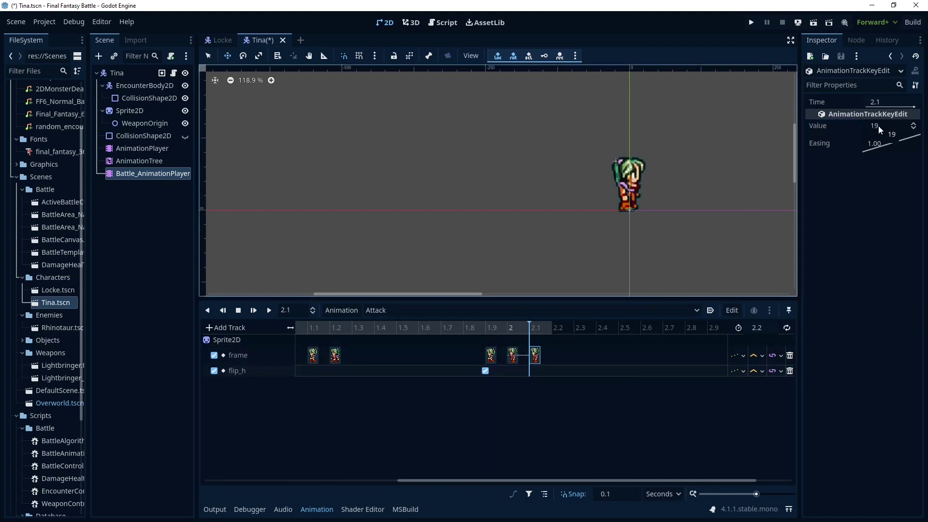
right_click(533, 373)
click(540, 381)
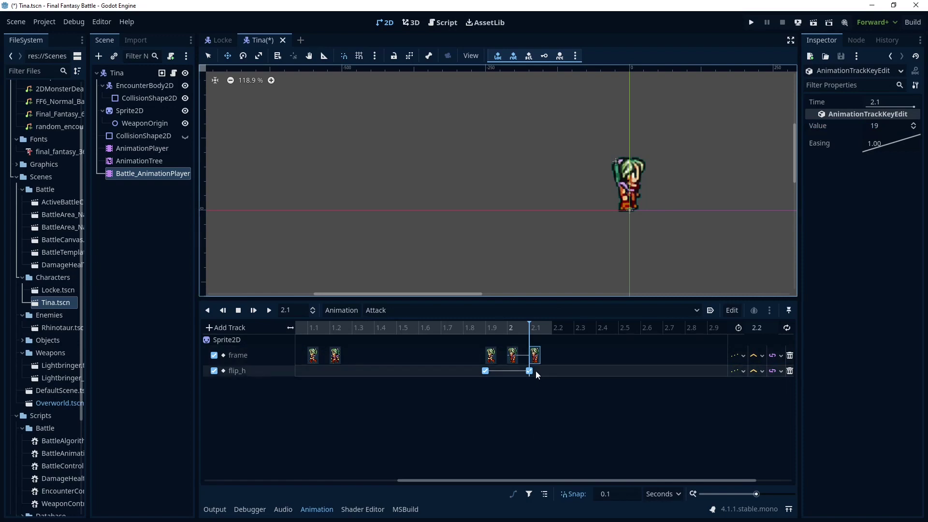
click(868, 126)
click(559, 326)
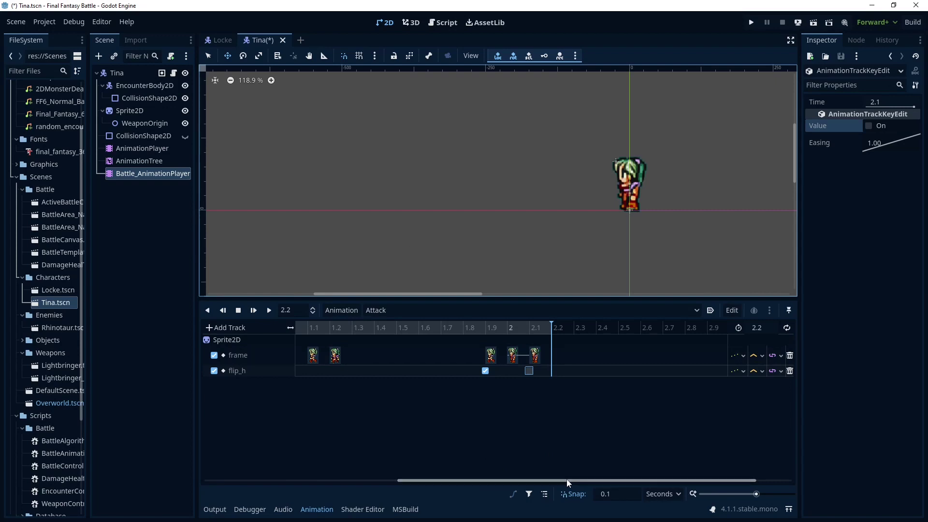
drag(568, 482, 340, 464)
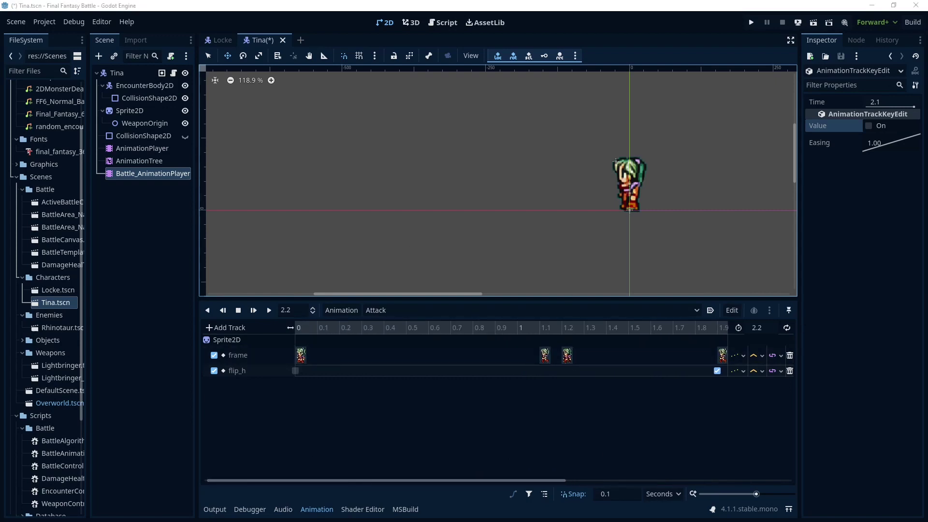
key(alt+Tab)
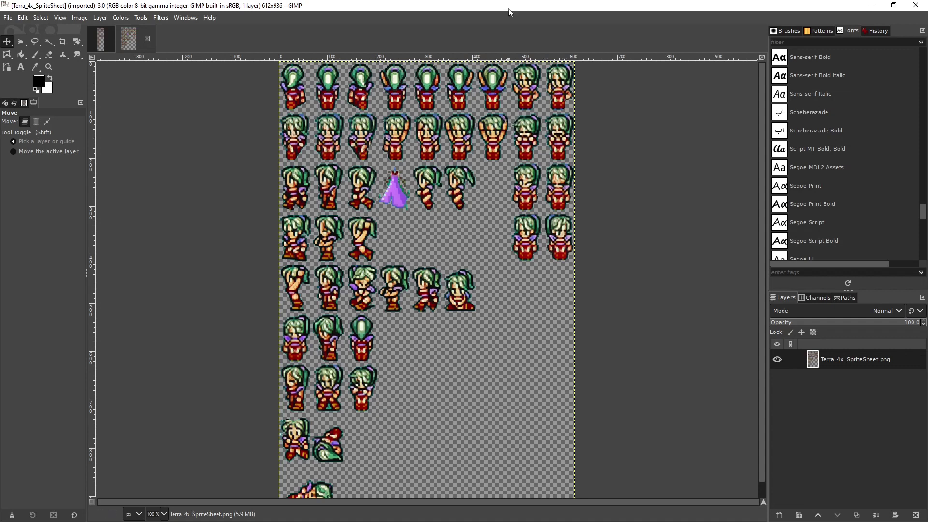
key(alt+Tab)
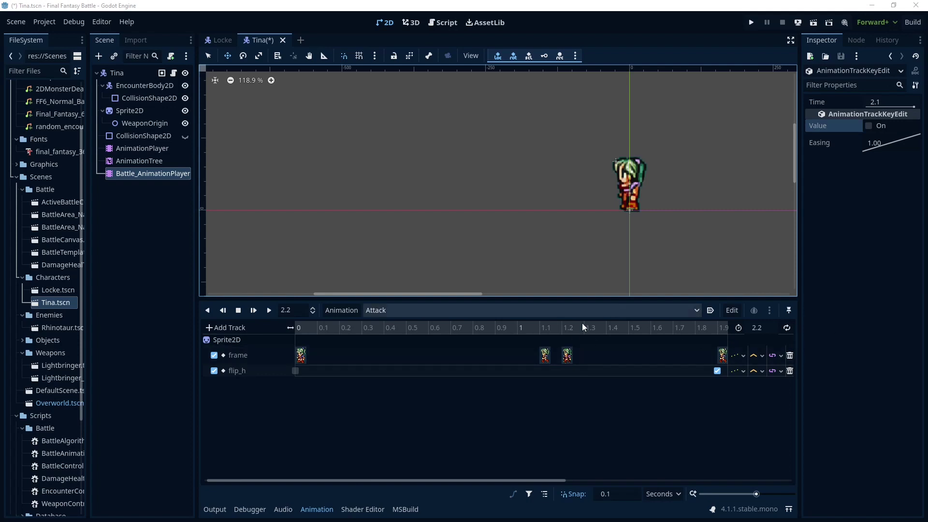
- Copy Locke's Sprite2D and WeaponOrigin position/rotation tracks plus the method track, skipping Sprite2D.frame
click(218, 40)
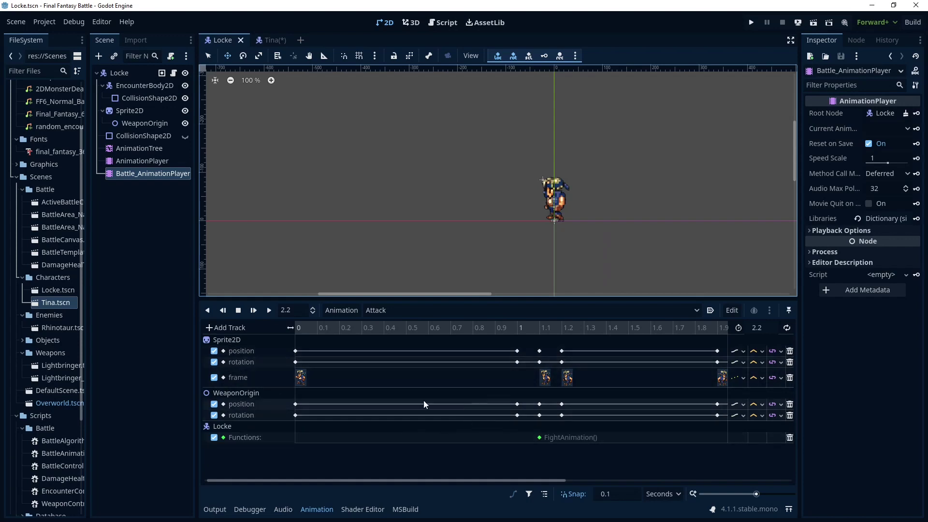
click(734, 309)
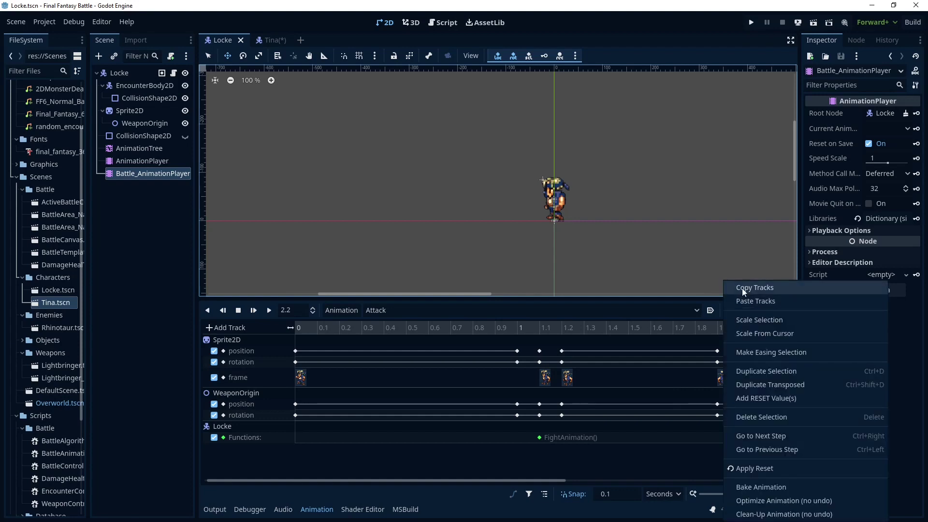
click(742, 288)
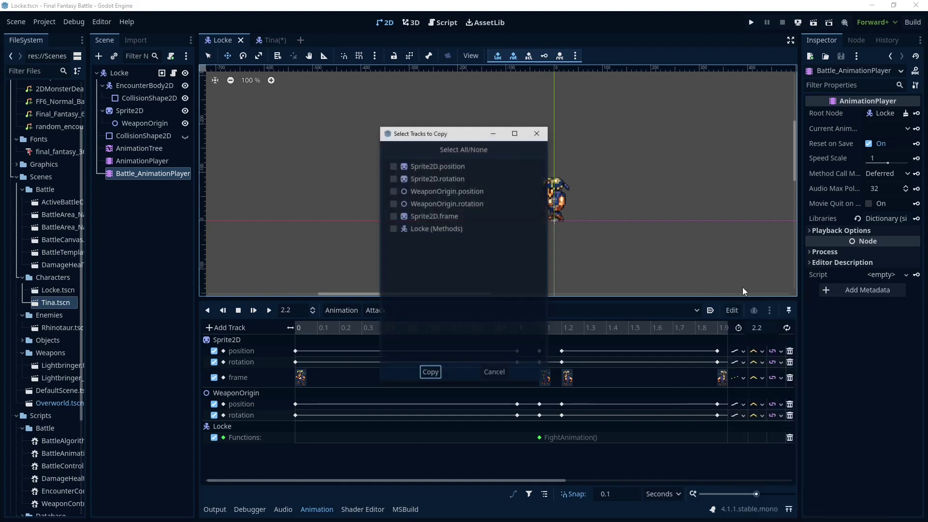
click(392, 165)
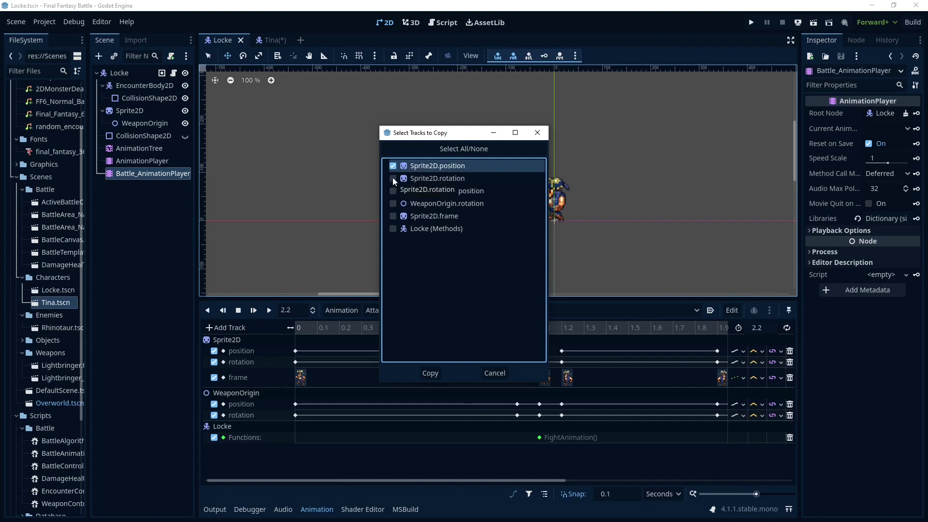
click(393, 178)
click(392, 191)
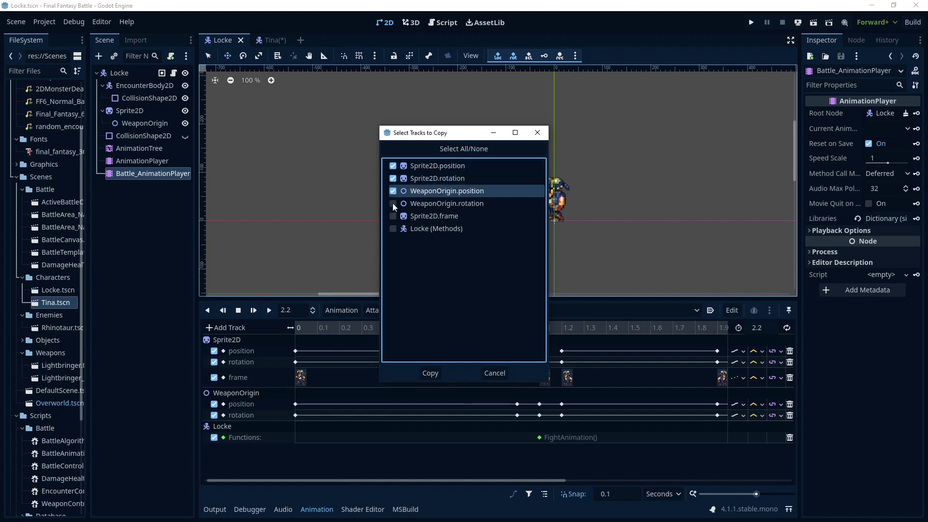
click(392, 203)
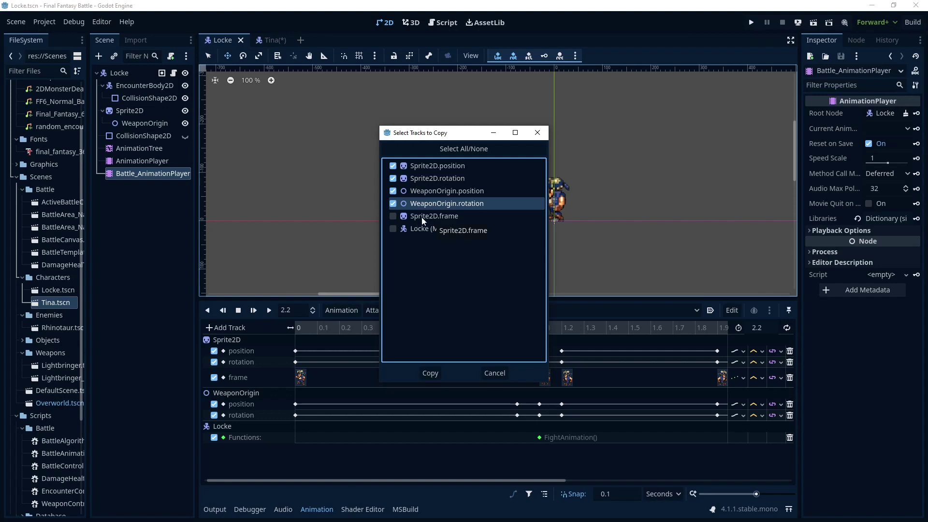
click(394, 229)
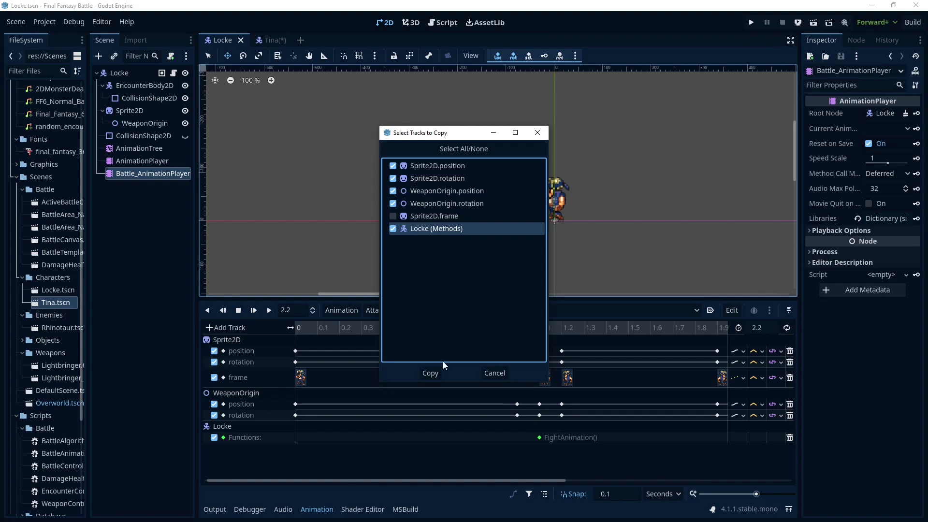
click(433, 373)
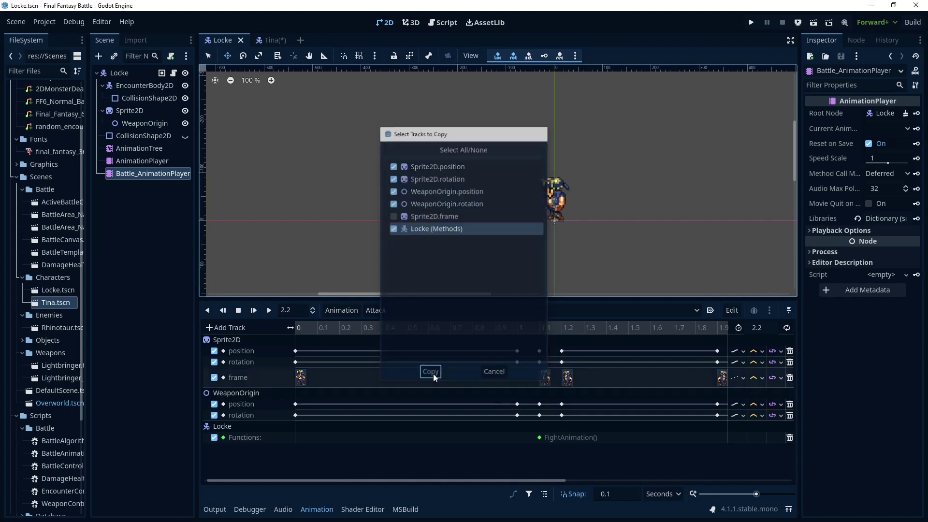
- Paste Locke's copied tracks into Tina's Attack animation
click(274, 43)
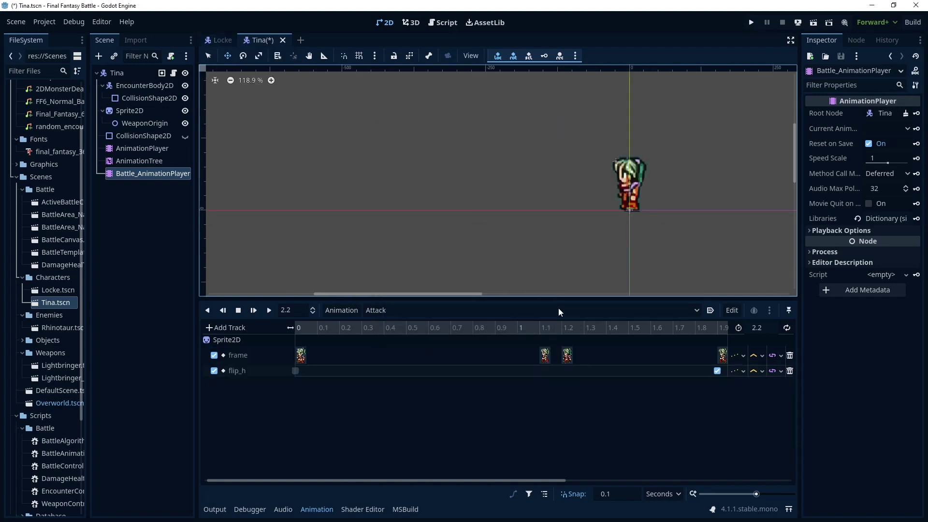
click(731, 311)
click(747, 297)
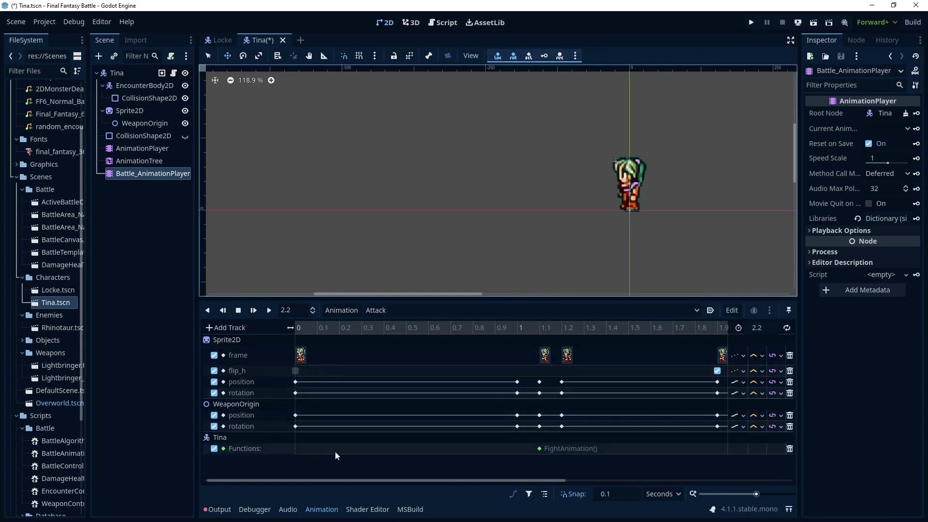
mouse_move(541, 450)
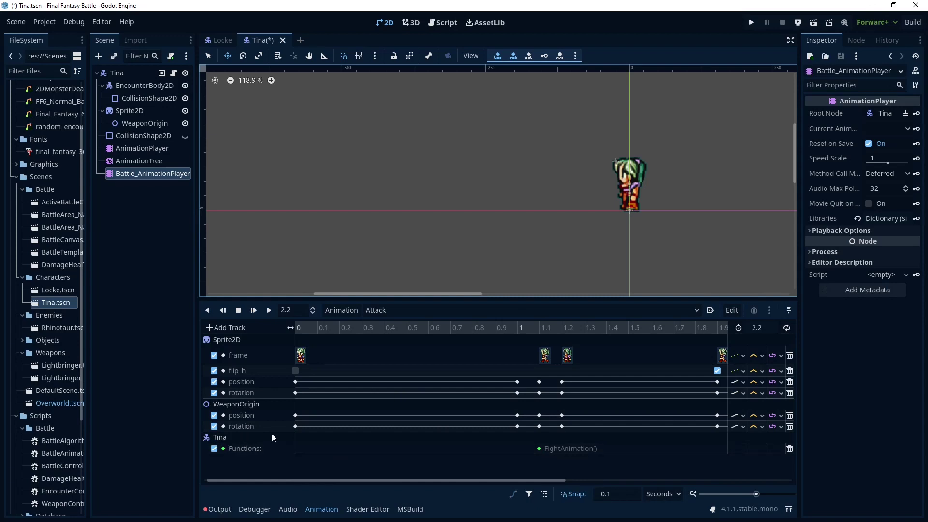
- Select WeaponOrigin and play Tina's Attack animation from the start
click(138, 123)
click(131, 109)
click(143, 124)
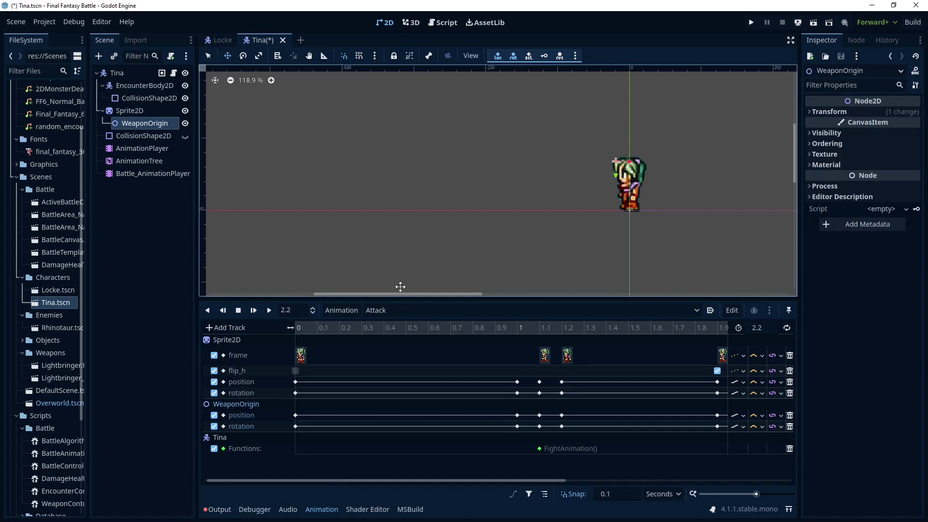
click(297, 328)
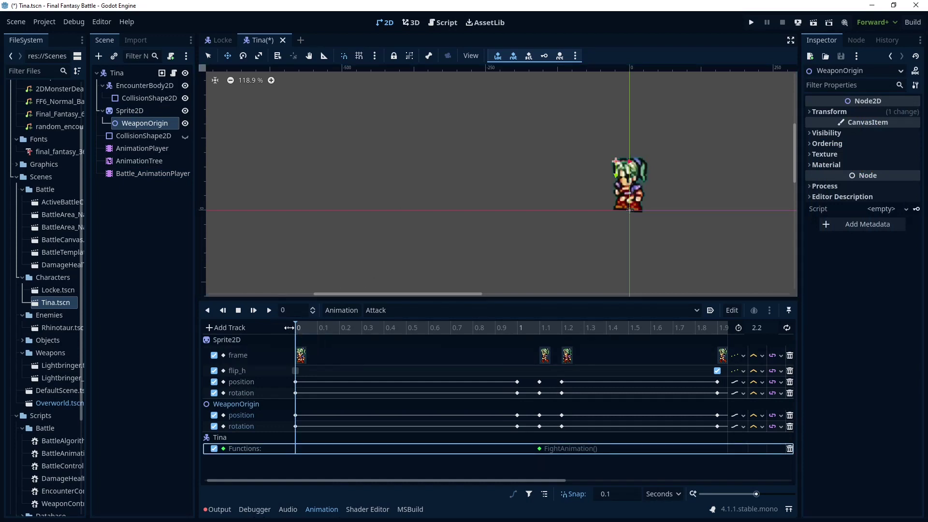
click(269, 309)
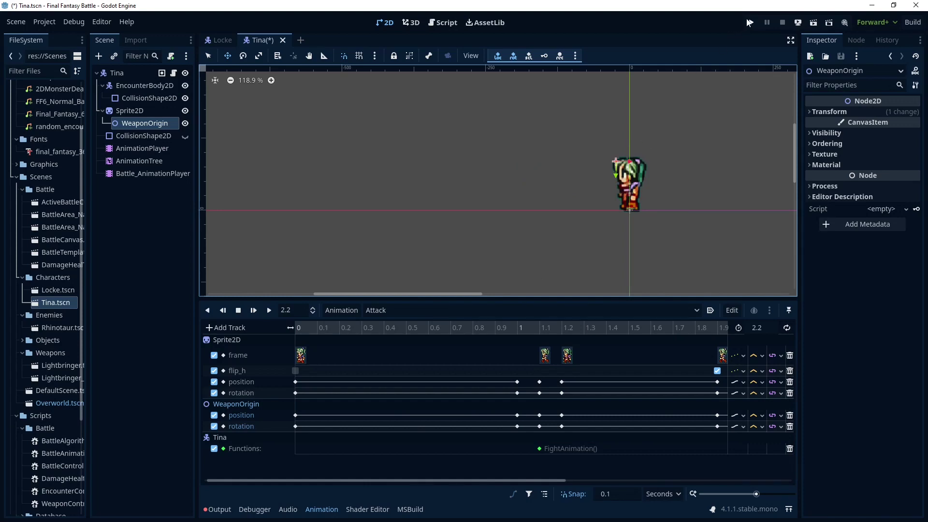
- Run the game and have Tina Fight the Rhinotaur, dealing 31 damage
click(756, 25)
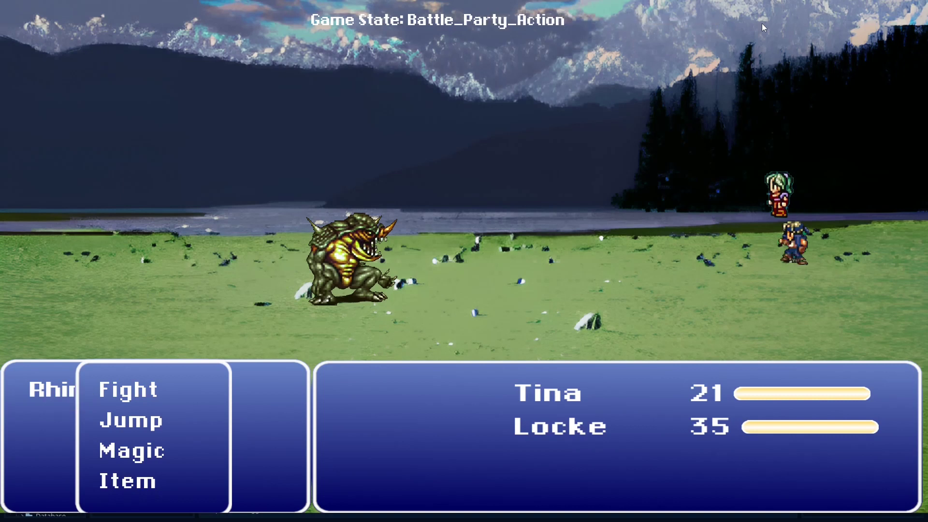
key(Return)
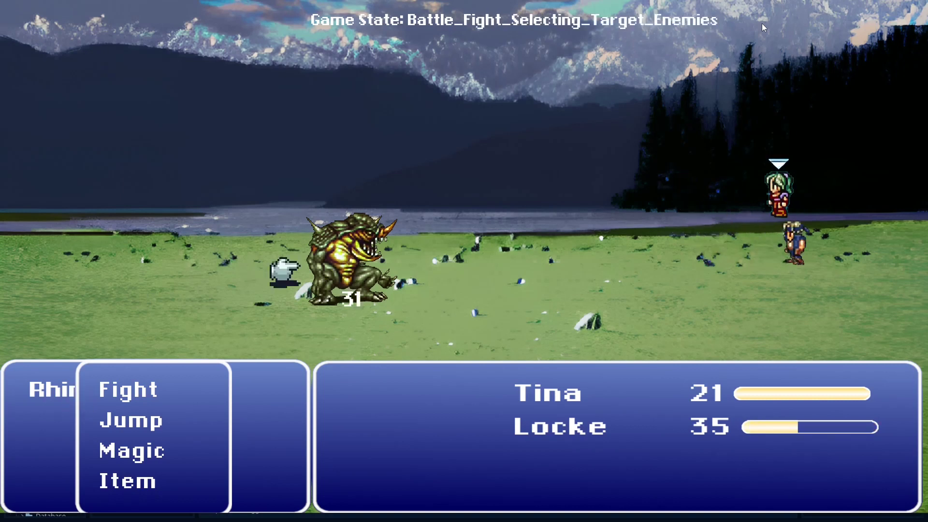
key(Return)
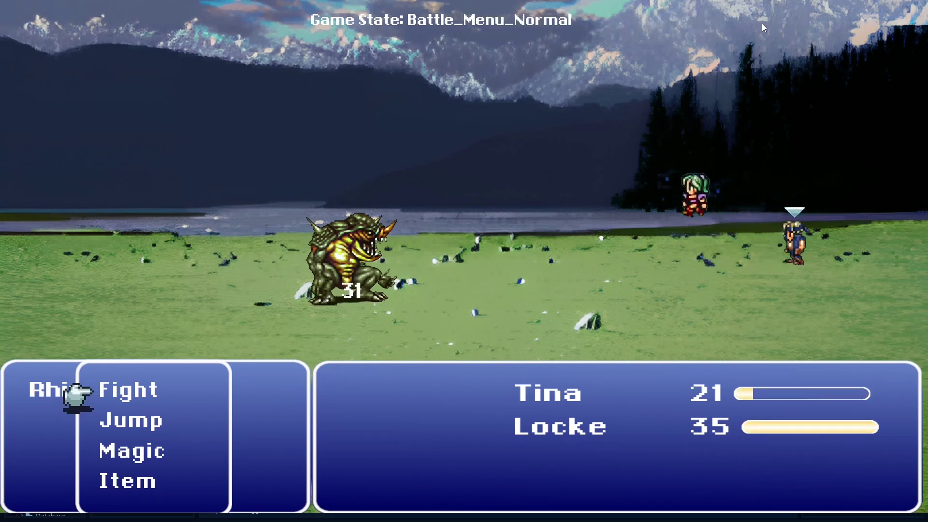